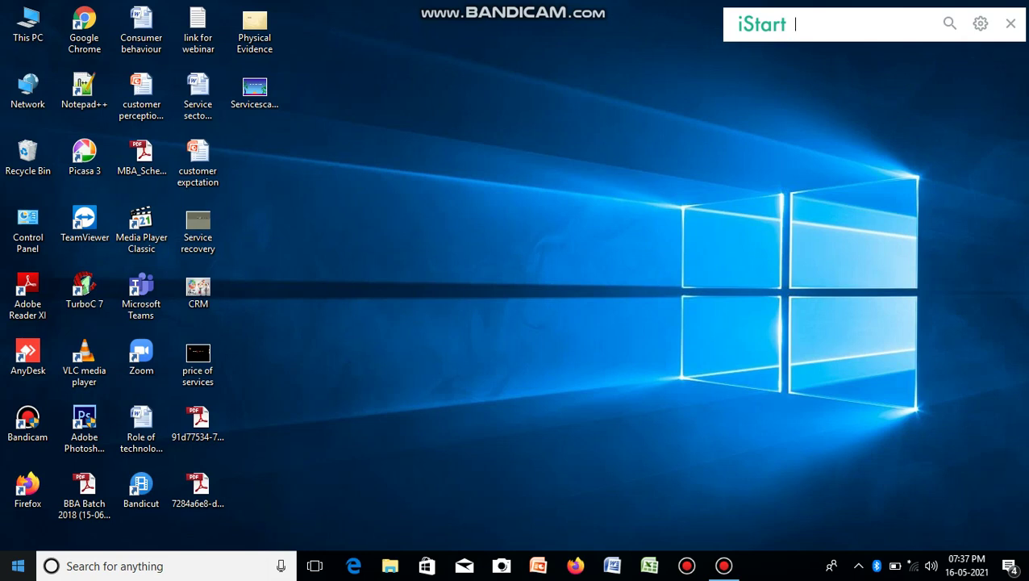
# Bring up the Start menu to view its app list and tiles, and dismiss it
pyautogui.press('super')
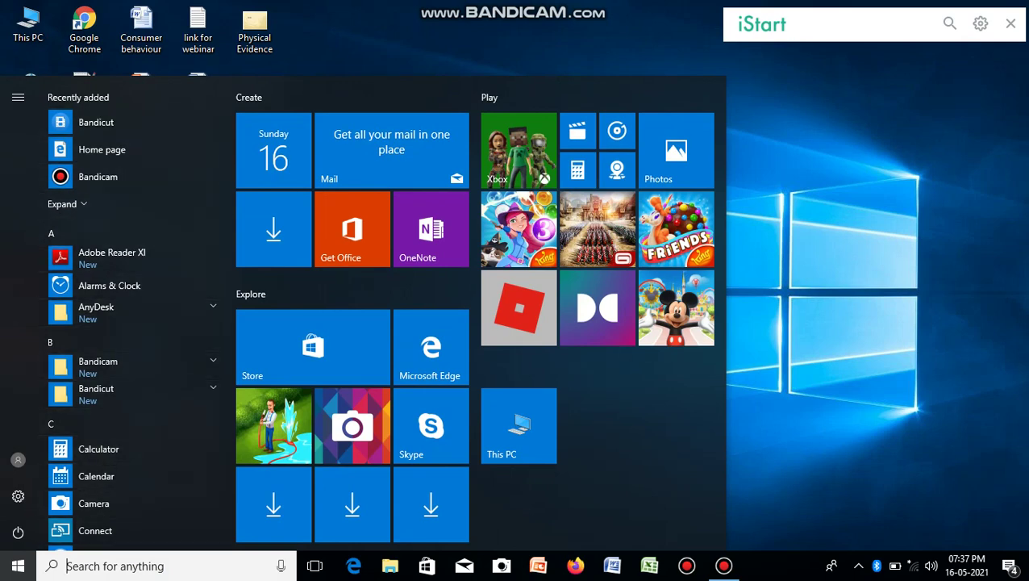
pyautogui.press('Escape')
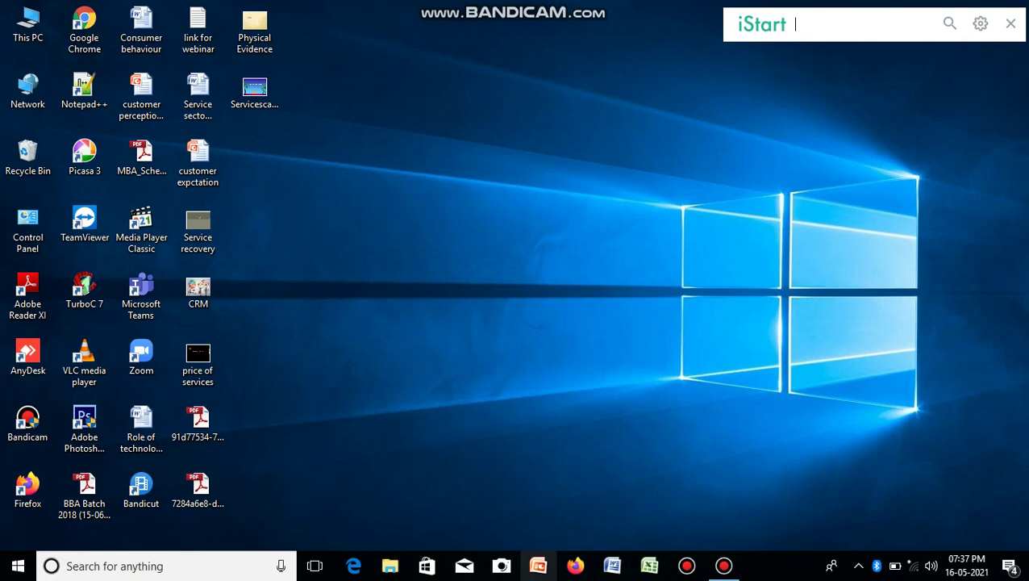
# Launch PowerPoint with a blank presentation and minimize its window to return to the desktop
pyautogui.click(538, 565)
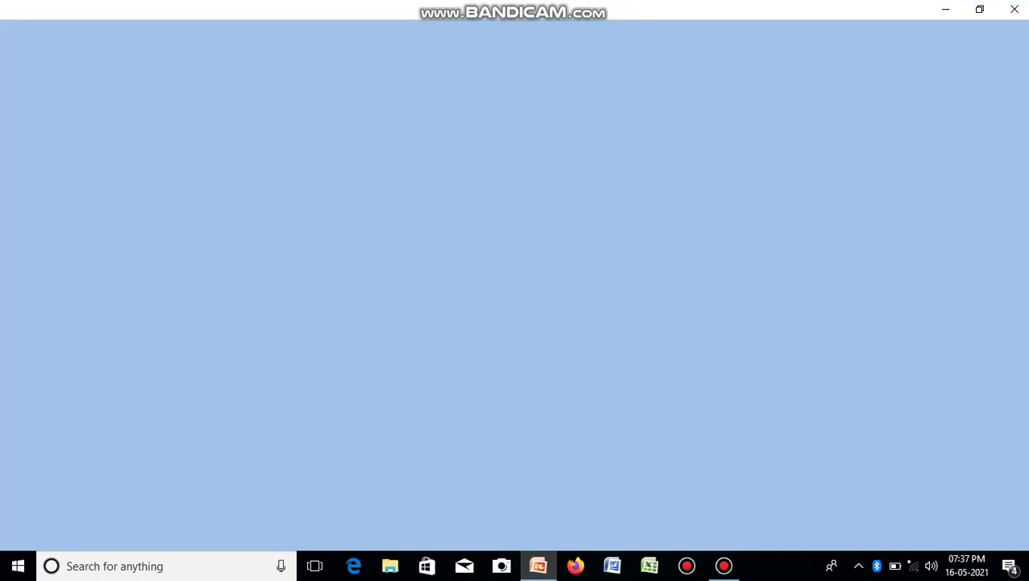
pyautogui.press('super+d')
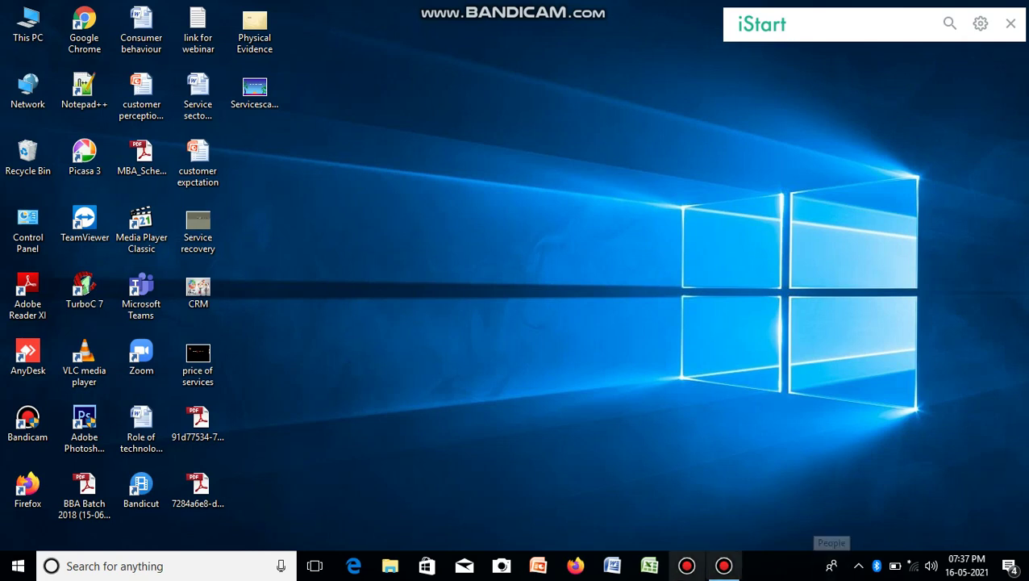
pyautogui.click(538, 566)
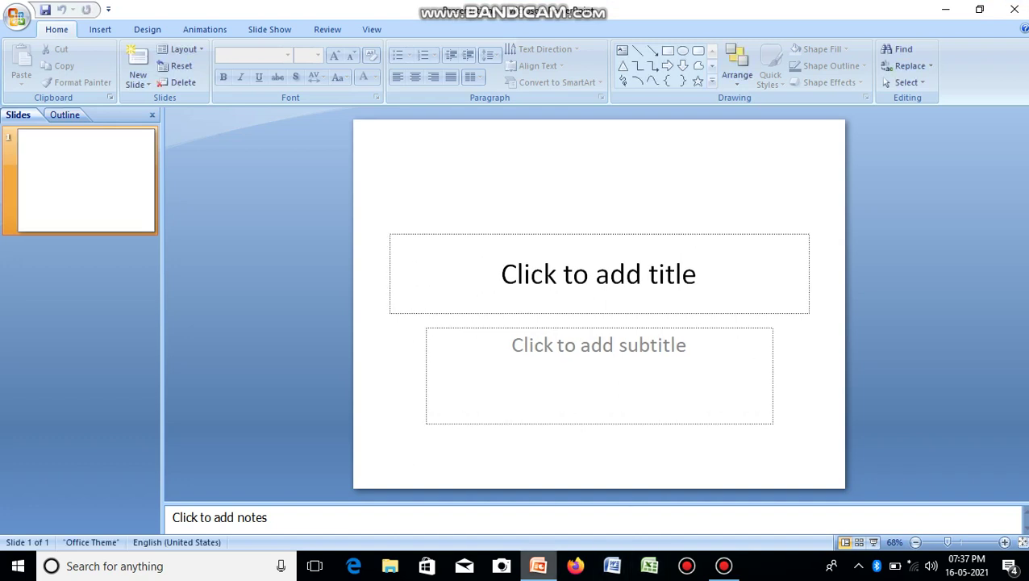
pyautogui.moveTo(538, 565)
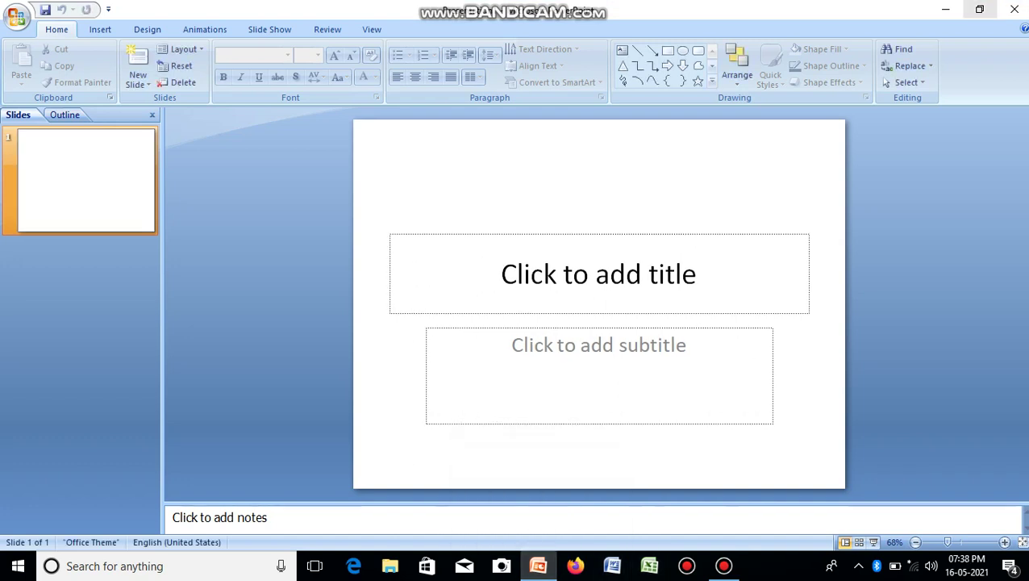
pyautogui.click(945, 8)
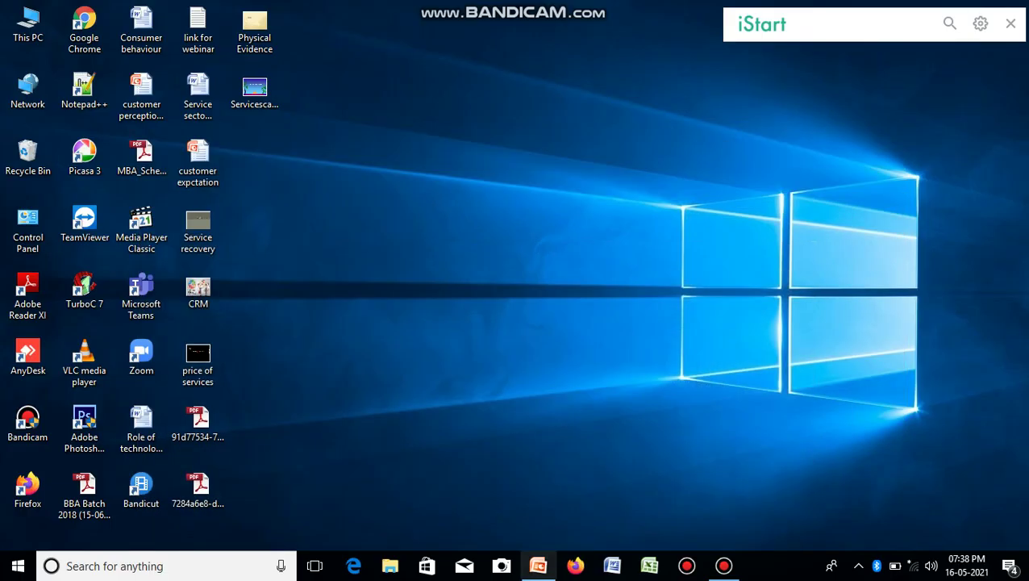
# Restore and minimize the running PowerPoint and Bandicam windows one after the other
pyautogui.moveTo(538, 565)
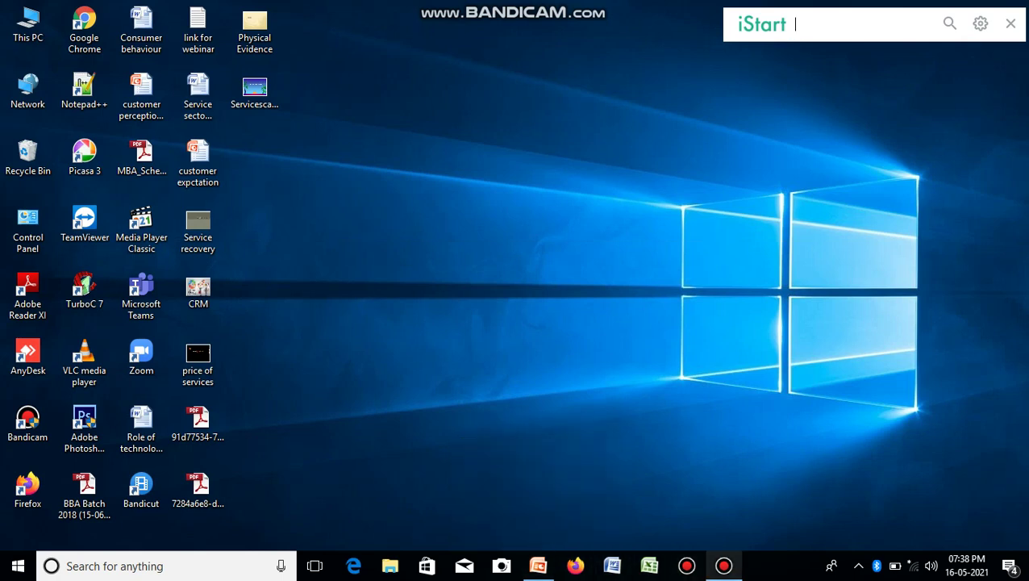
pyautogui.moveTo(724, 566)
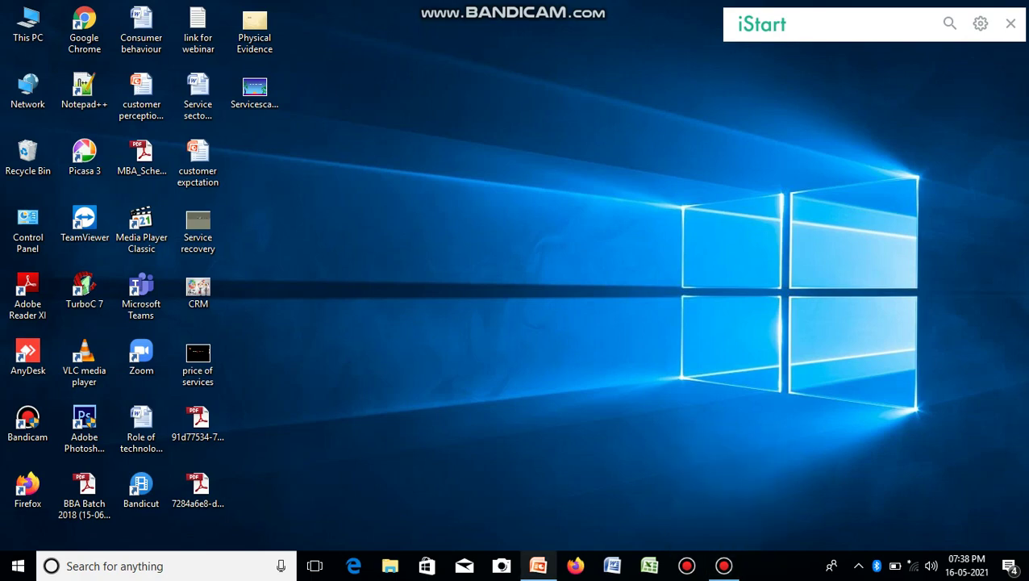
pyautogui.click(538, 484)
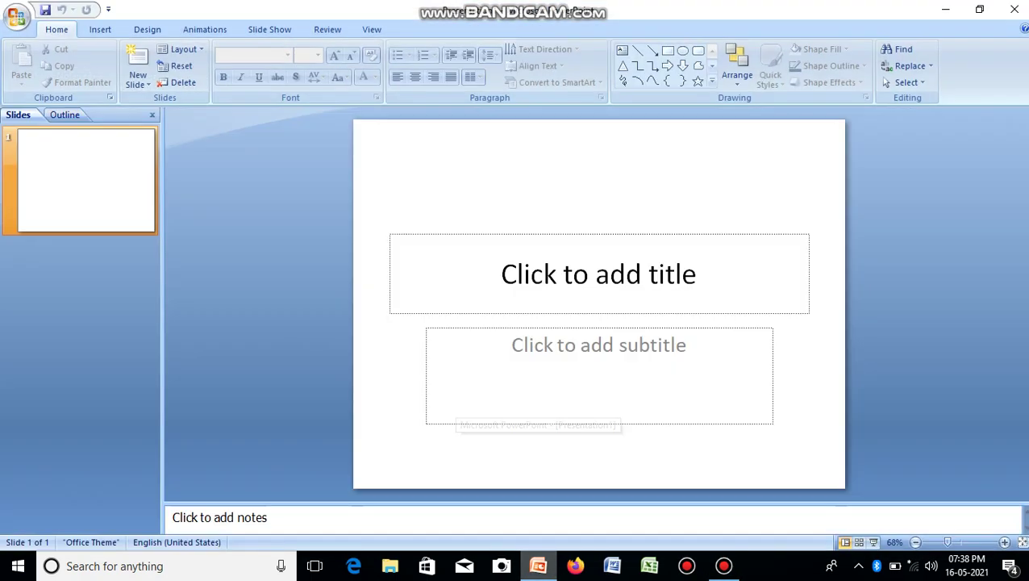
pyautogui.click(538, 566)
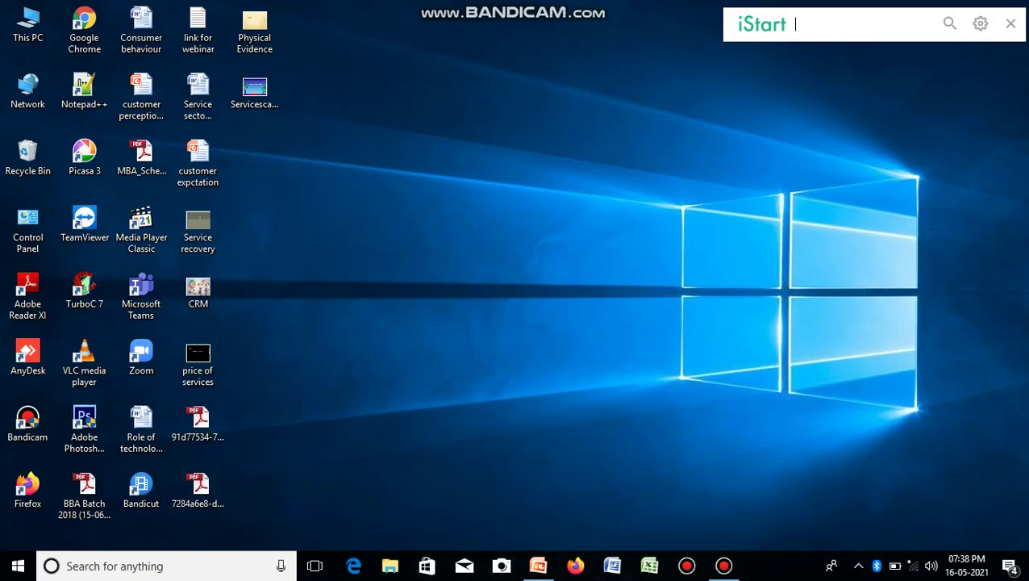
pyautogui.click(724, 565)
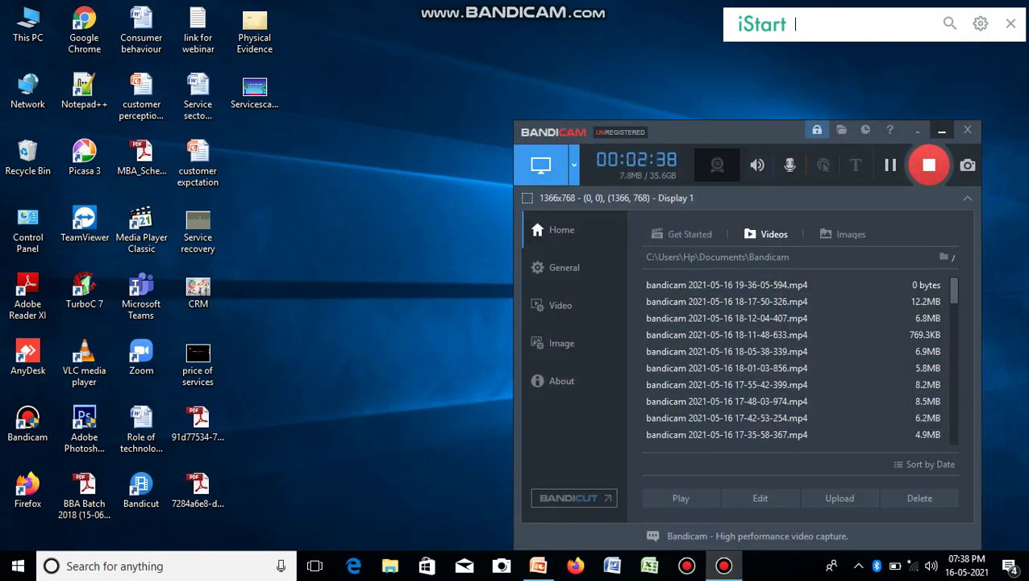
pyautogui.click(941, 130)
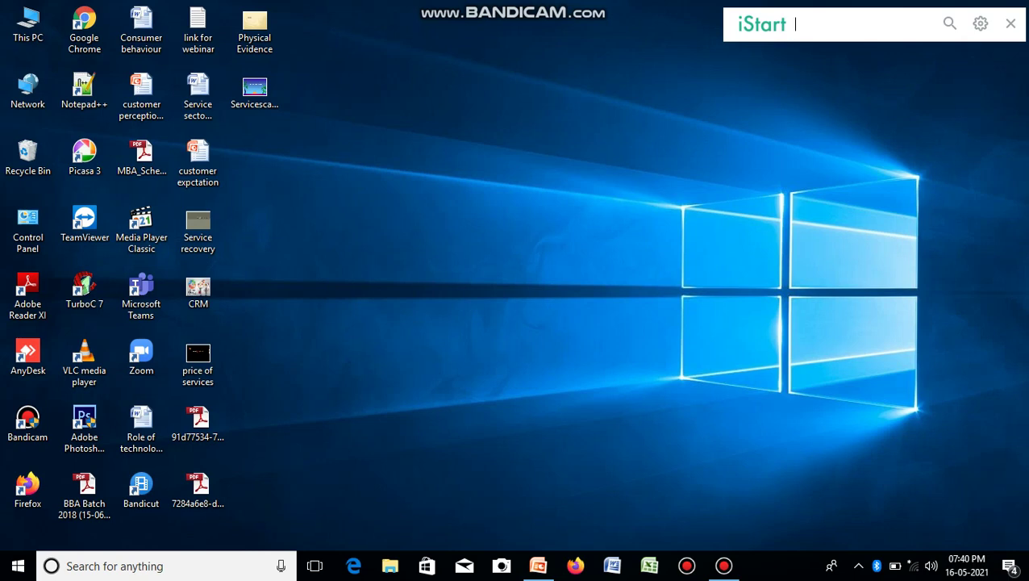
# Try to close the iStart search bar on the desktop
pyautogui.click(1011, 24)
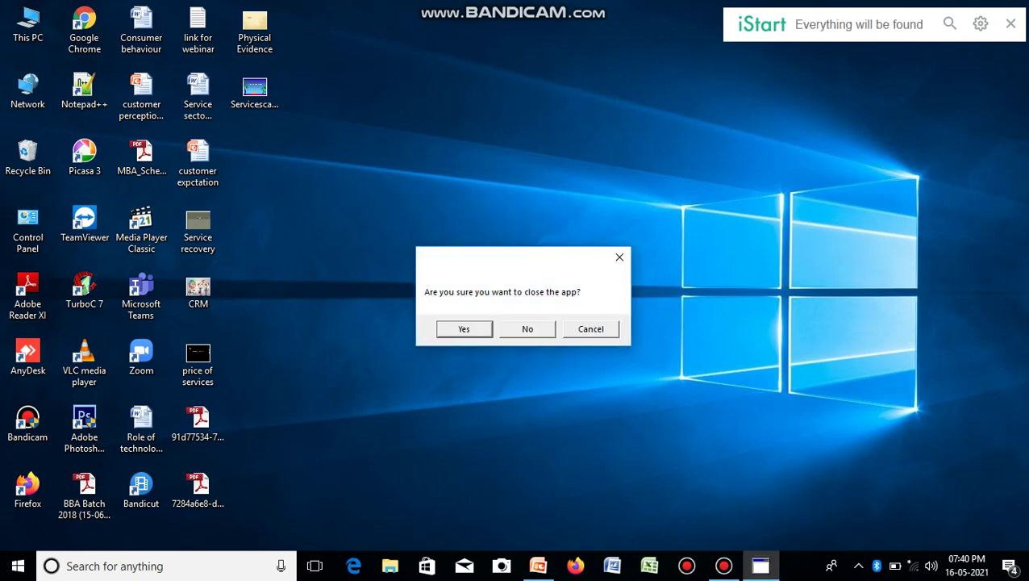
pyautogui.press('Return')
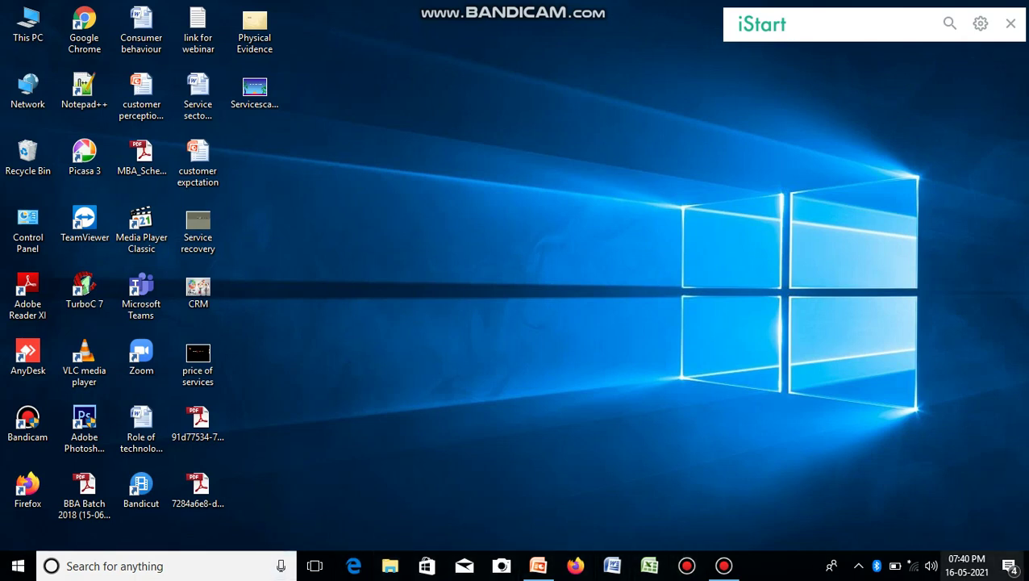
pyautogui.moveTo(967, 566)
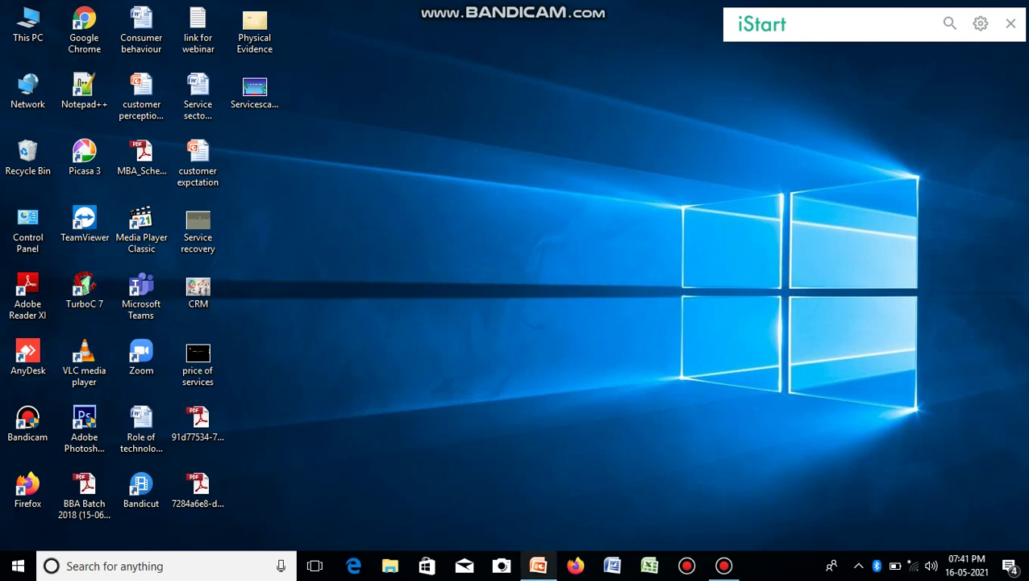
pyautogui.moveTo(538, 565)
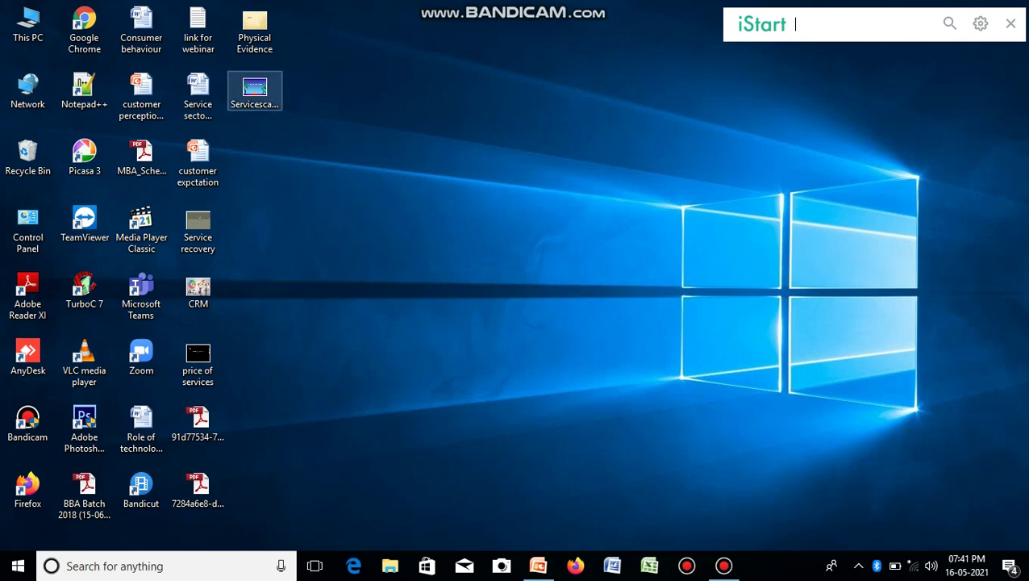
# Open the Service sector growth Word document from the desktop and close it again
pyautogui.doubleClick(199, 99)
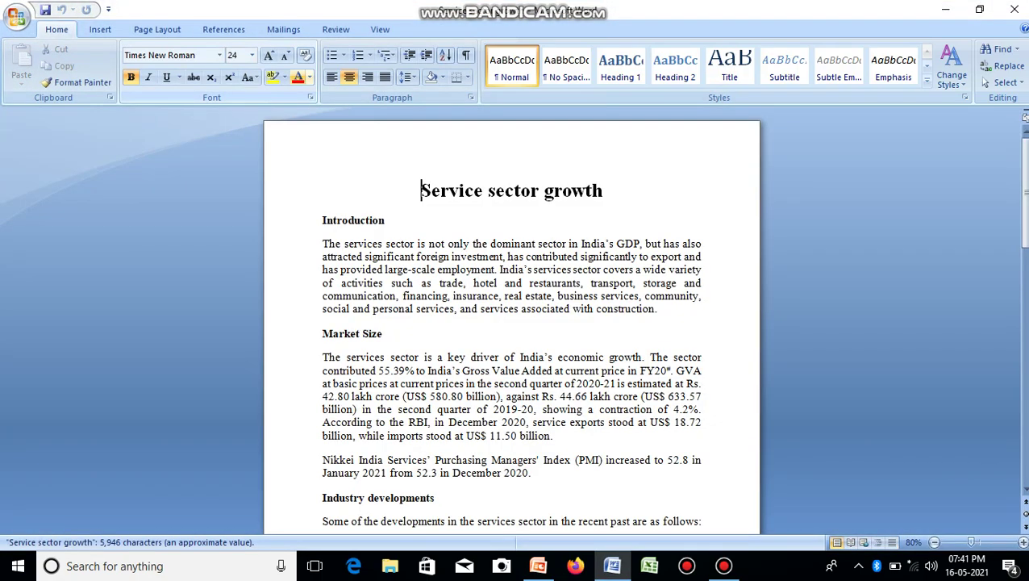
pyautogui.click(1014, 9)
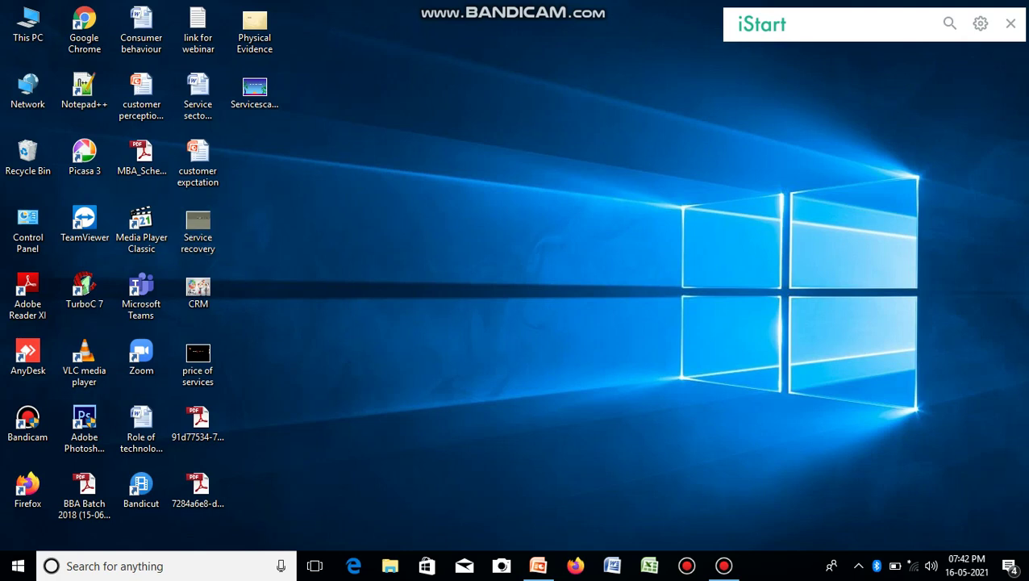
# Sort the desktop icons by name
pyautogui.rightClick(298, 140)
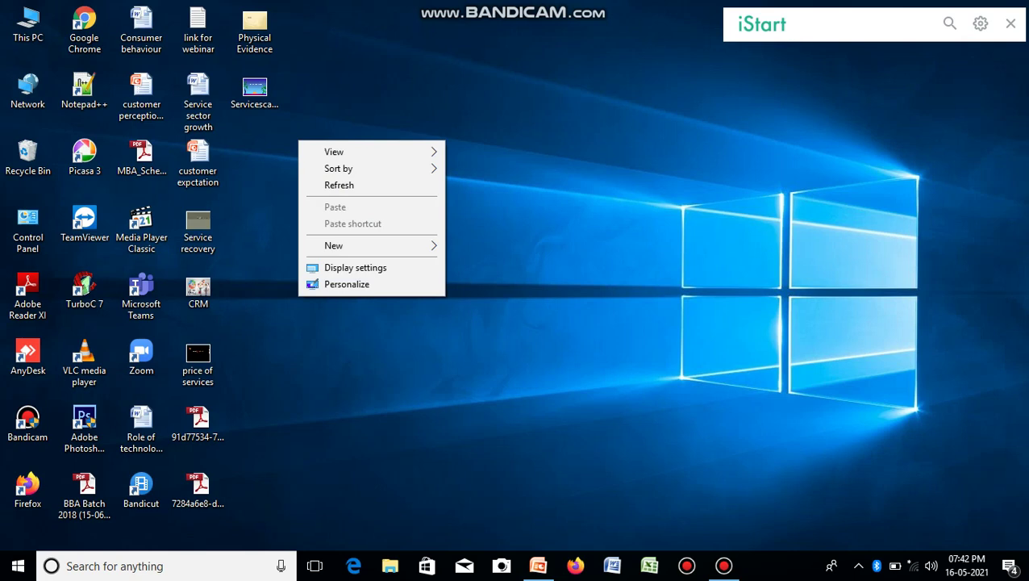
pyautogui.press('Escape')
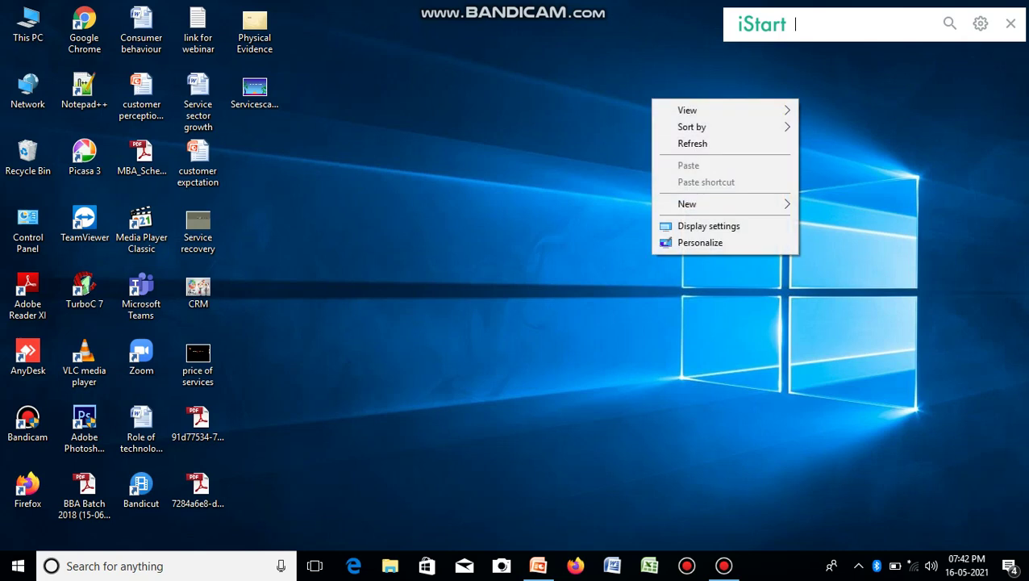
pyautogui.moveTo(702, 127)
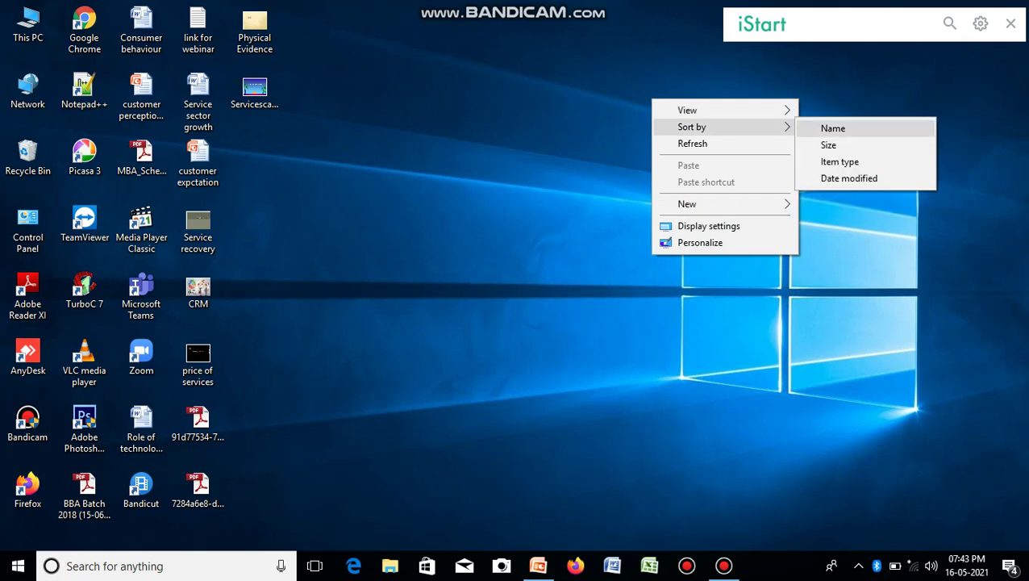
pyautogui.click(833, 128)
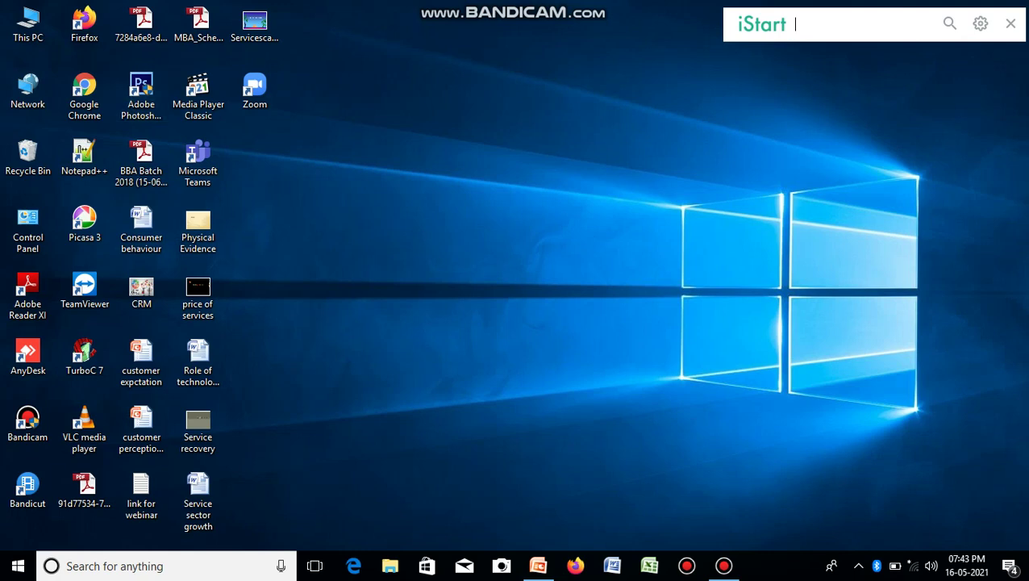
# Sort the desktop icons by size, and after that by item type
pyautogui.rightClick(380, 119)
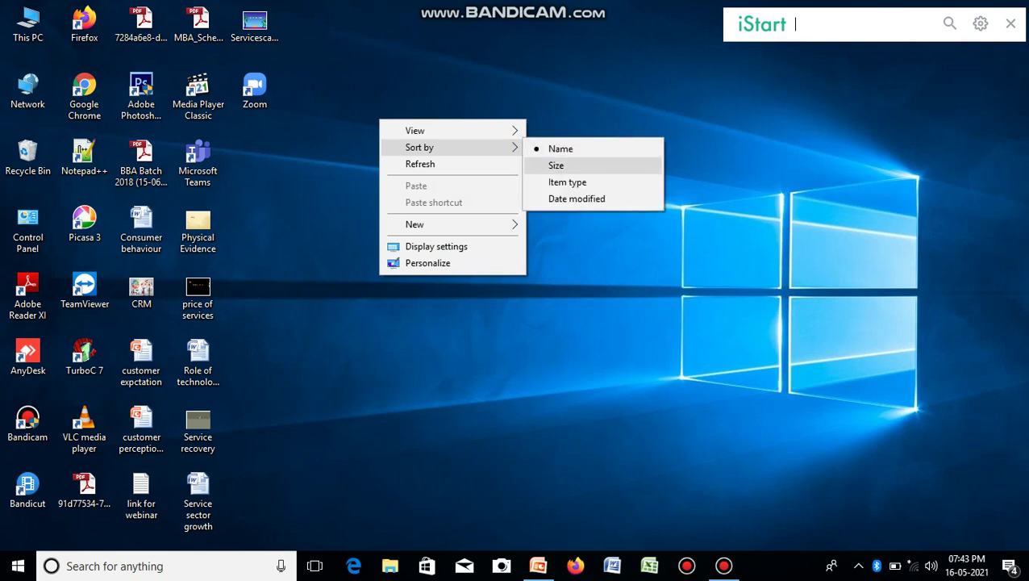
pyautogui.click(565, 164)
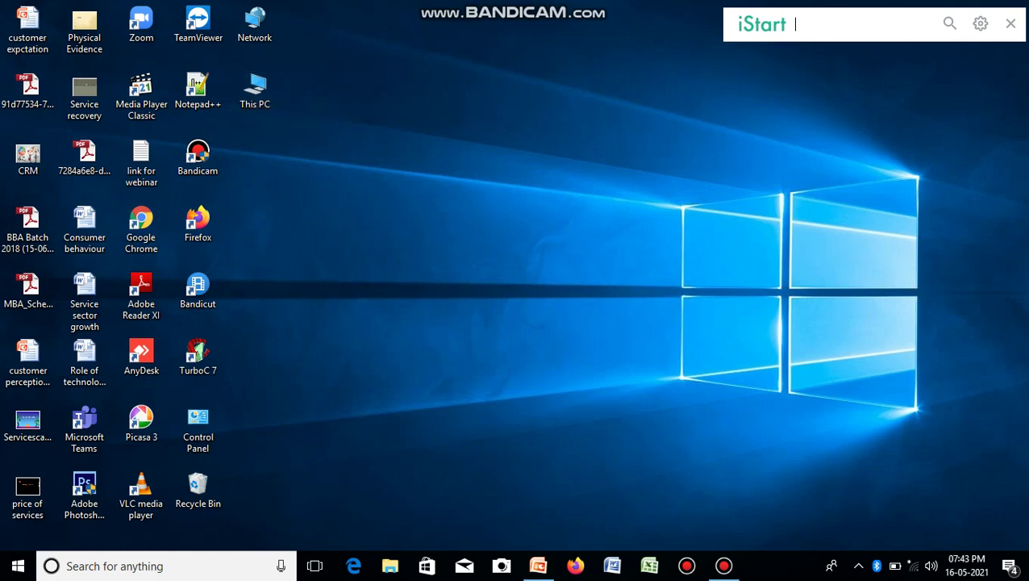
pyautogui.rightClick(402, 142)
pyautogui.moveTo(452, 170)
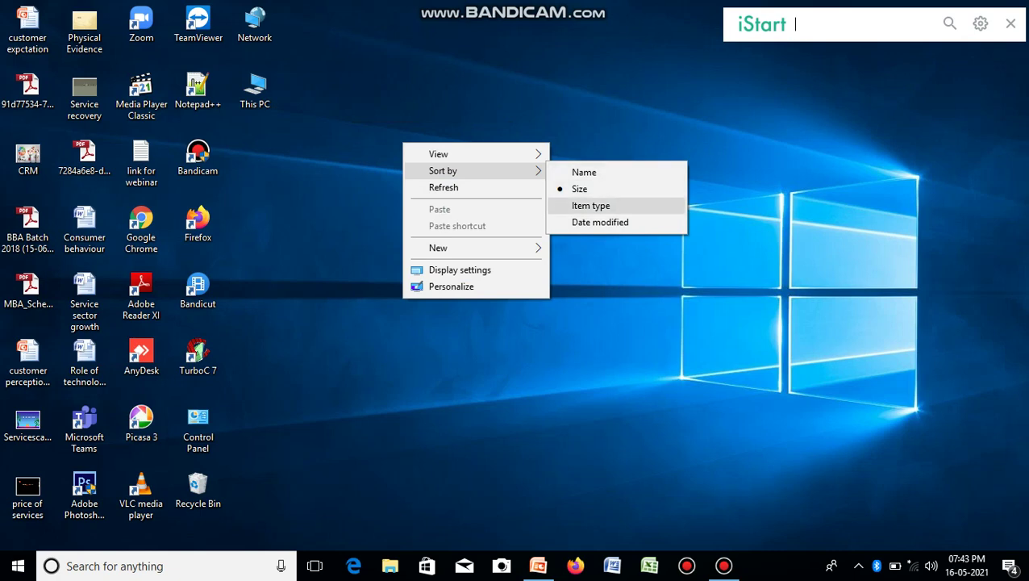
pyautogui.click(590, 205)
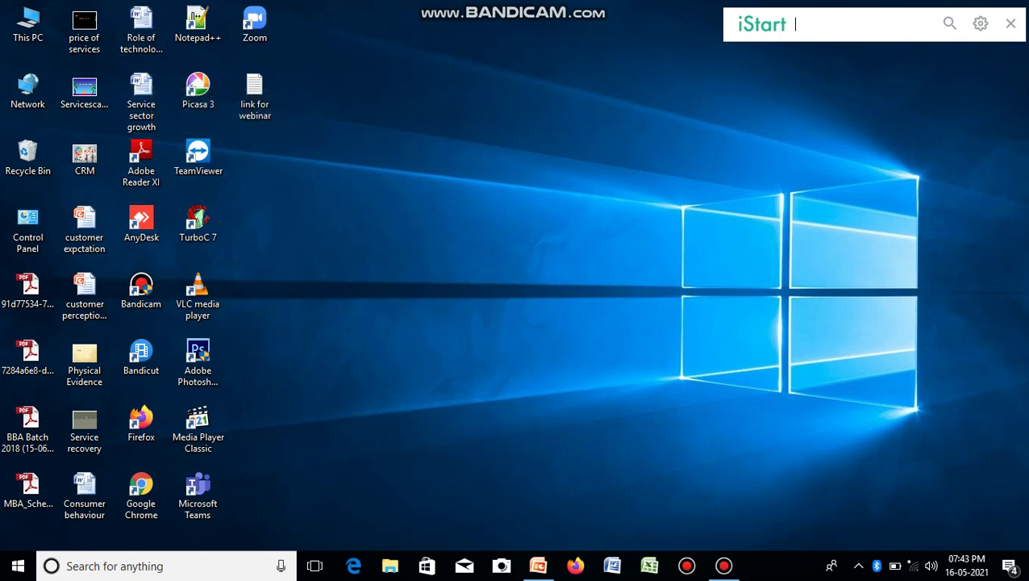
# Sort the desktop icons by date modified
pyautogui.rightClick(401, 191)
pyautogui.moveTo(441, 218)
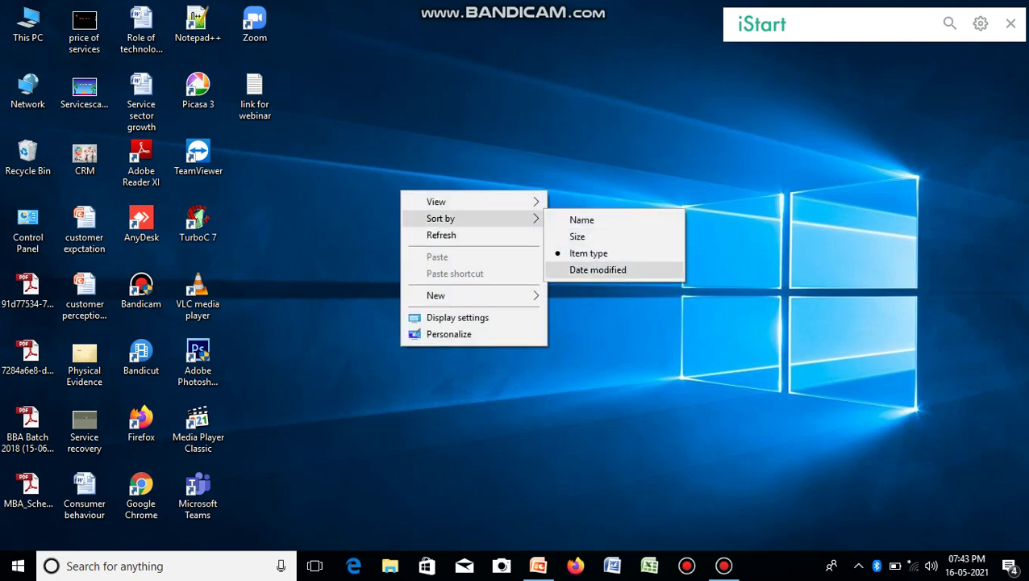
pyautogui.click(598, 270)
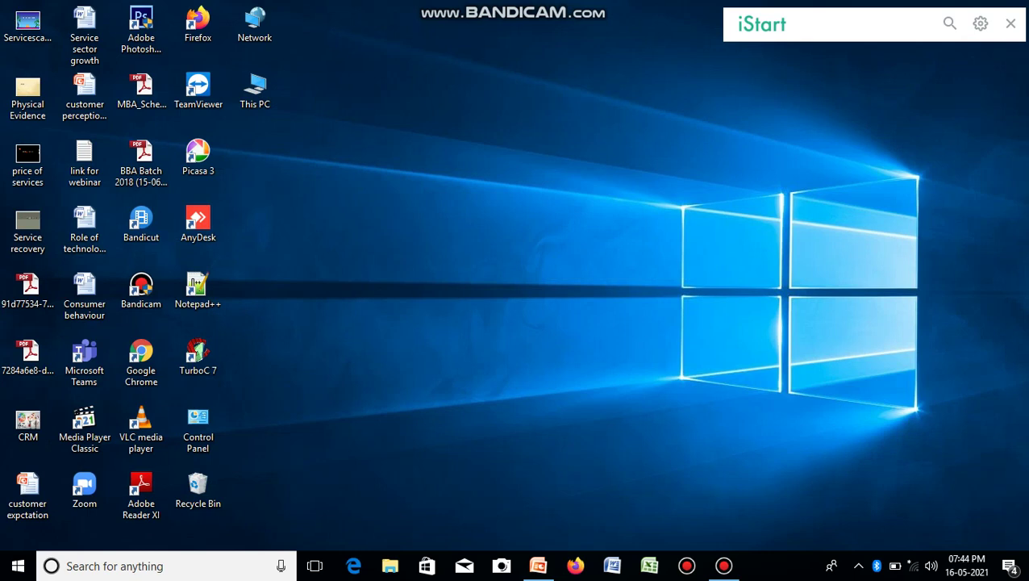
# Move the This PC desktop icon to just below Picasa 3, and from there back to the last icon column above Network
pyautogui.moveTo(255, 90); pyautogui.dragTo(467, 53)
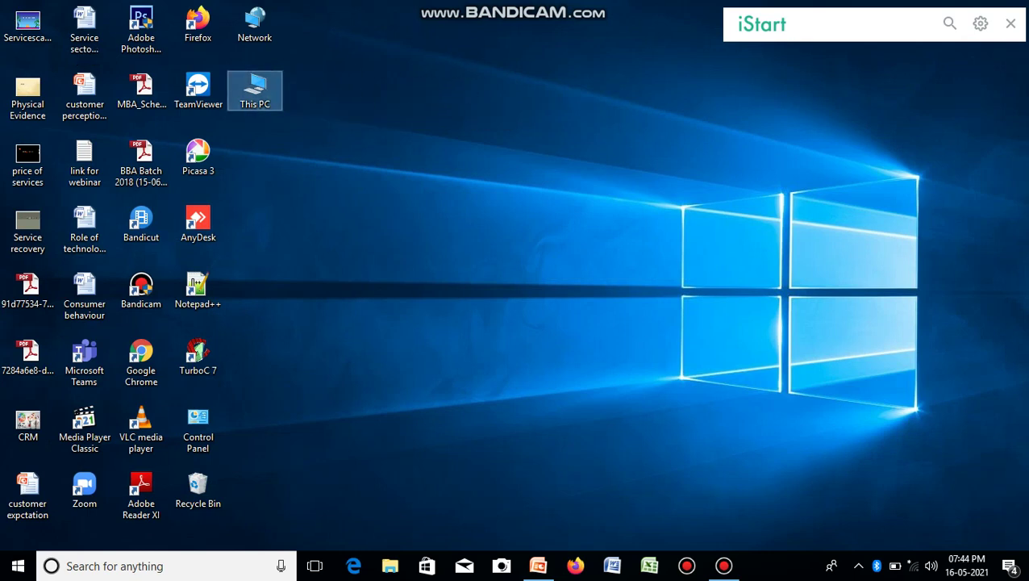
pyautogui.moveTo(254, 90); pyautogui.dragTo(200, 222)
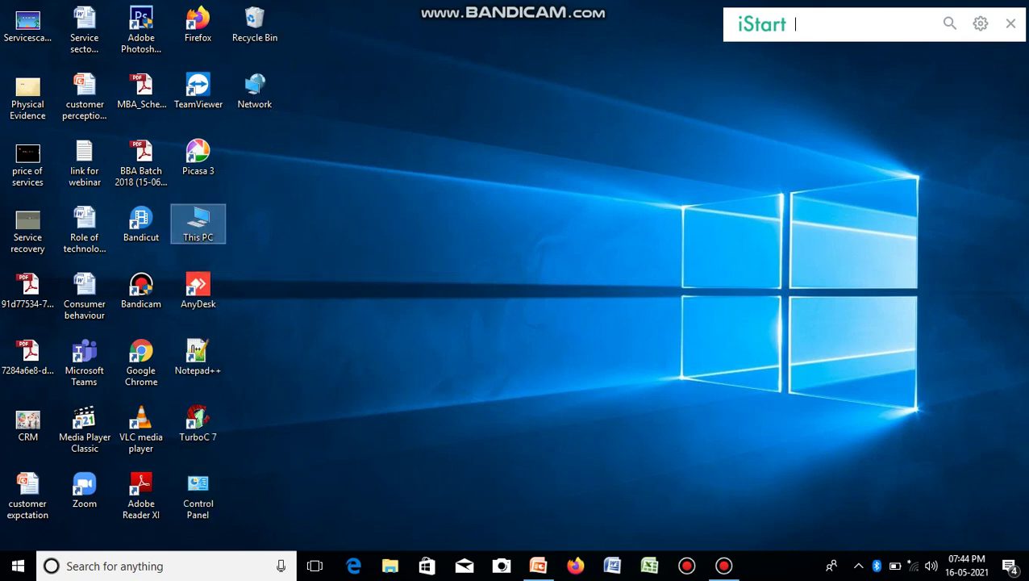
pyautogui.moveTo(199, 222); pyautogui.dragTo(363, 80)
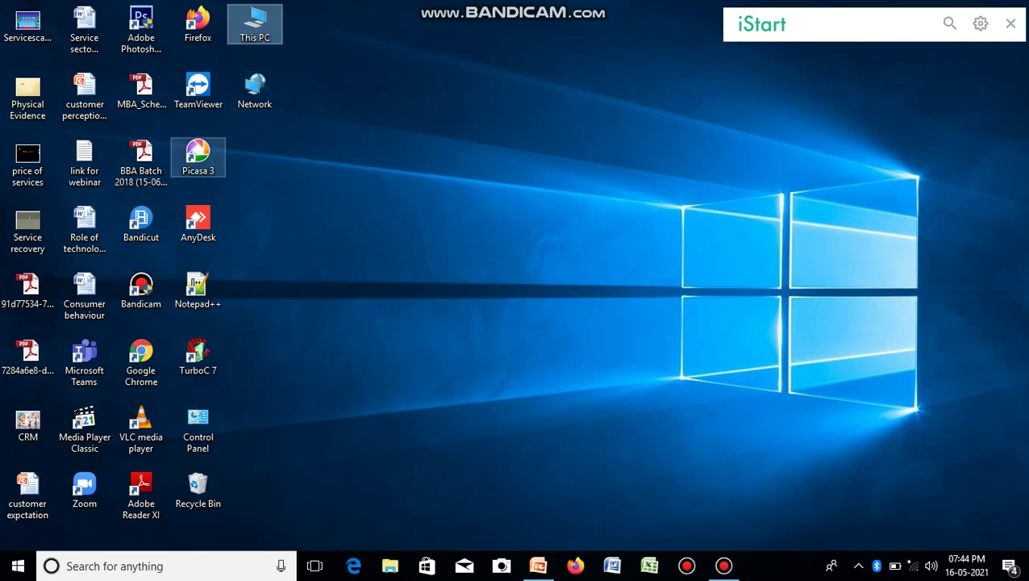
# Rearrange the desktop icons with the Name sort order
pyautogui.rightClick(415, 168)
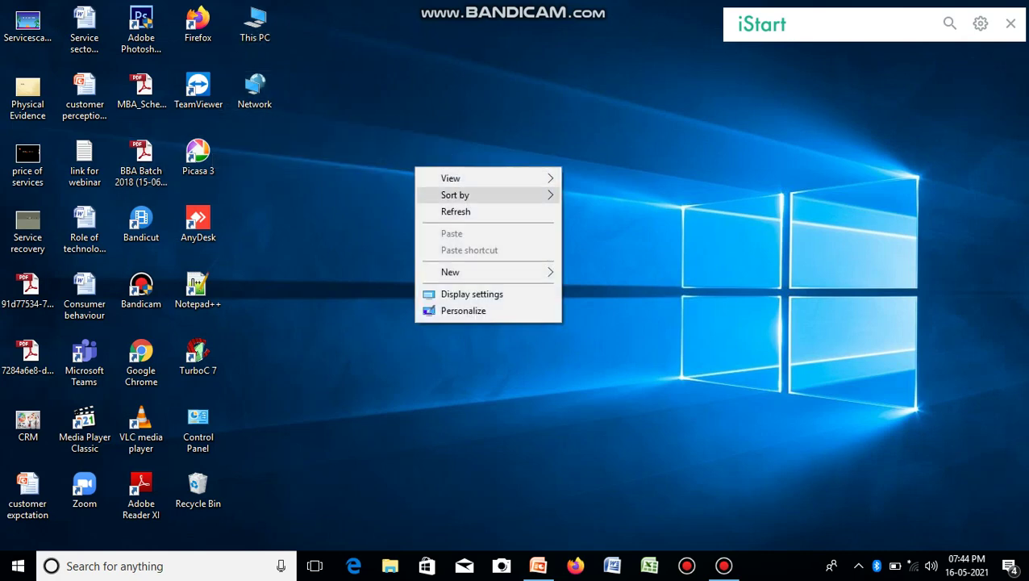
pyautogui.moveTo(484, 195)
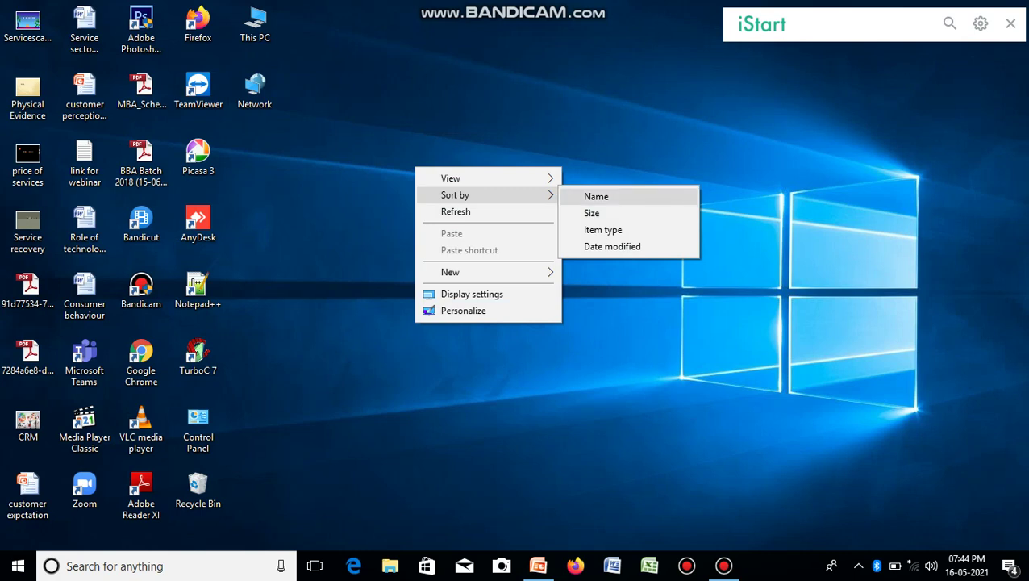
pyautogui.click(597, 196)
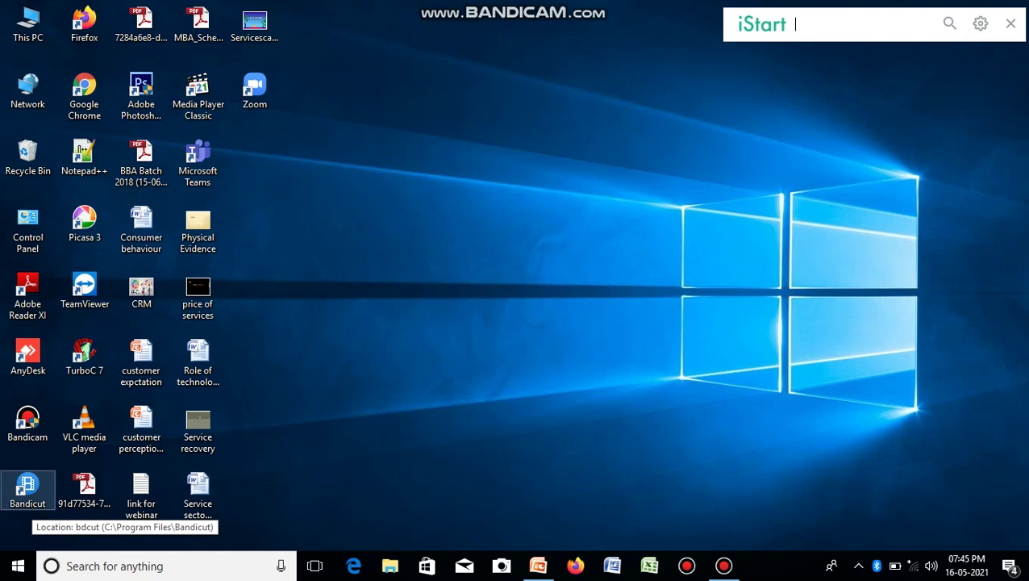
# Move the Bandicut desktop shortcut into the Recycle Bin and open the Recycle Bin
pyautogui.moveTo(27, 488); pyautogui.dragTo(24, 154)
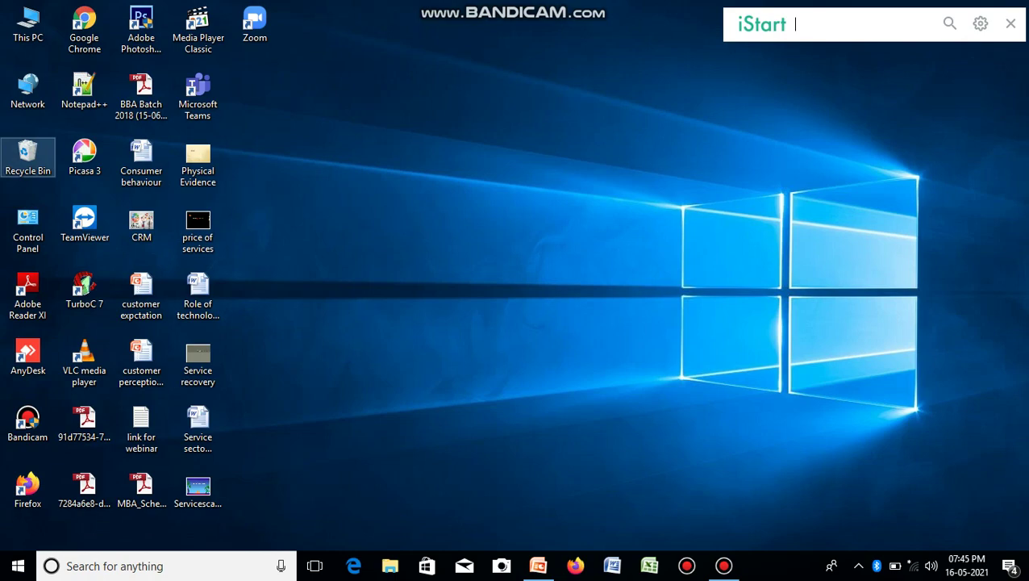
pyautogui.press('Return')
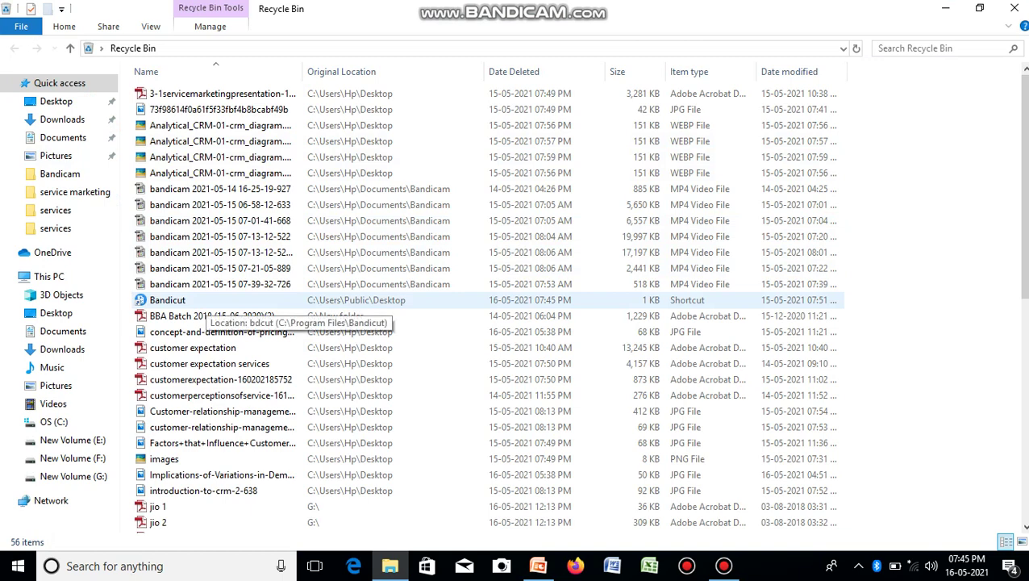
# Restore the Bandicut shortcut from the Recycle Bin to the Desktop and close the Recycle Bin window
pyautogui.moveTo(201, 305); pyautogui.dragTo(202, 250)
pyautogui.click(202, 300)
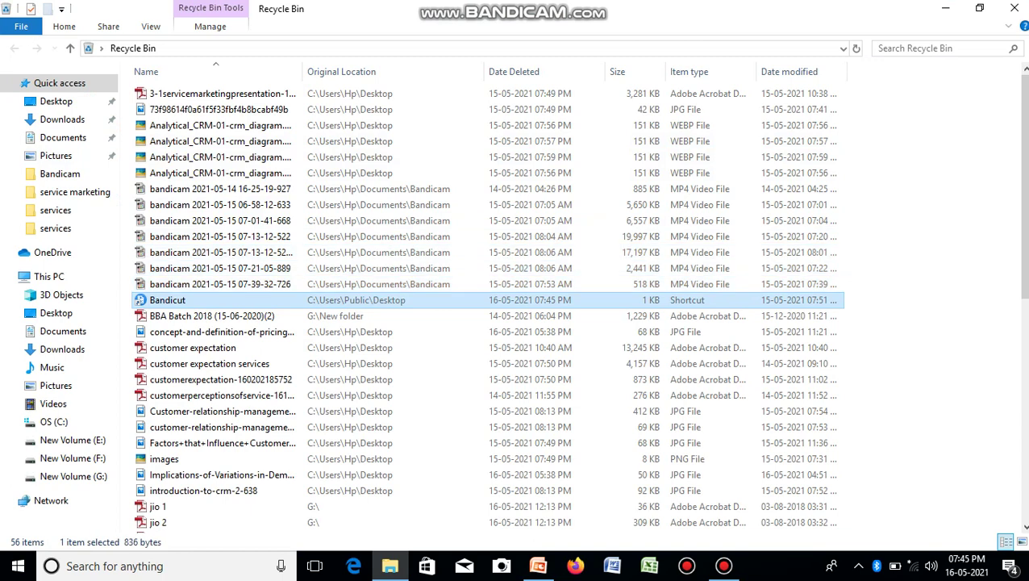
pyautogui.moveTo(202, 300); pyautogui.dragTo(76, 104)
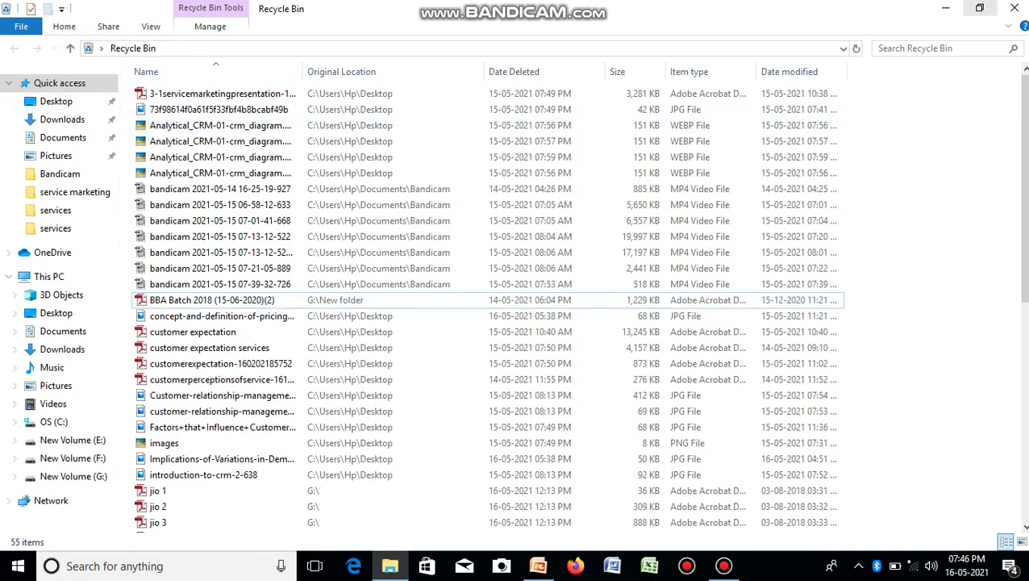
pyautogui.click(1014, 8)
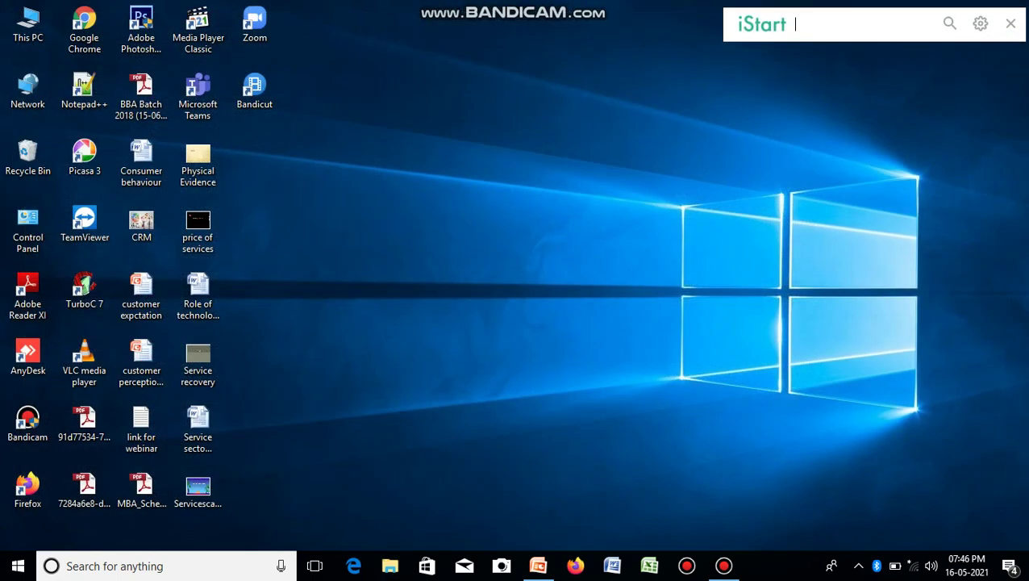